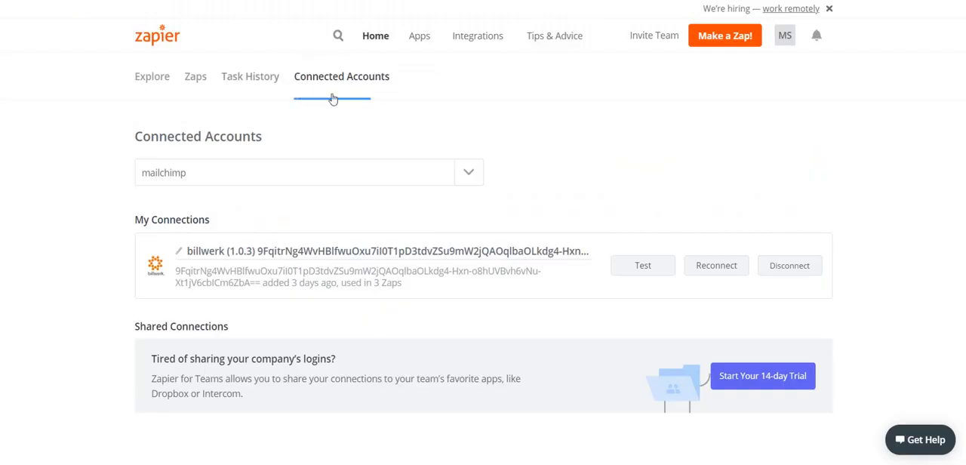
# Step: Connect a MailChimp account to Zapier, logging in with the prefilled username and password
pyautogui.click(206, 175)
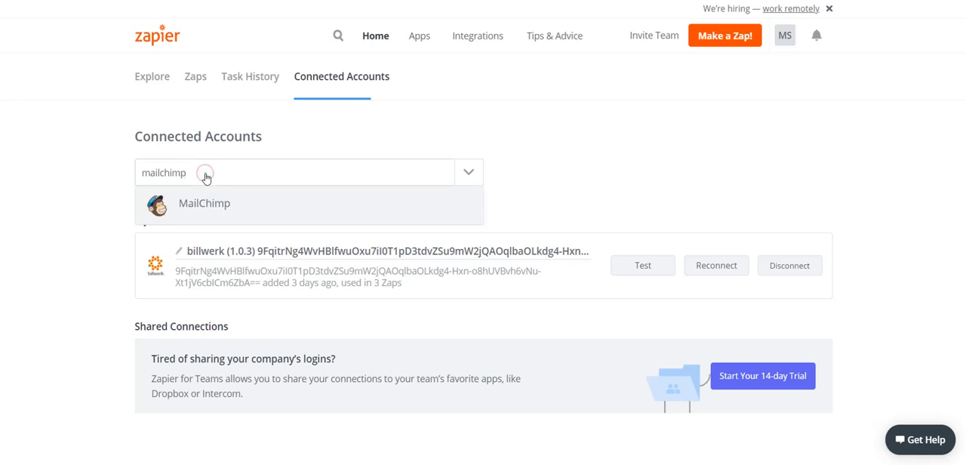
pyautogui.click(205, 204)
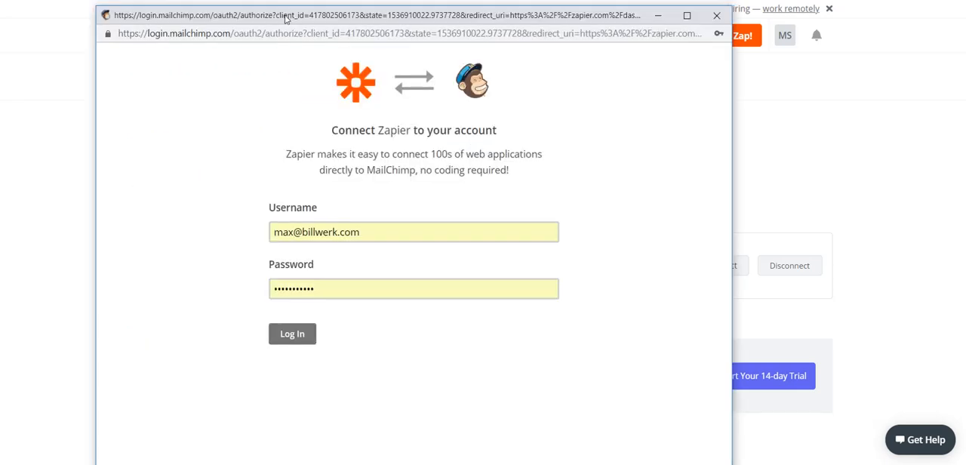
pyautogui.click(381, 235)
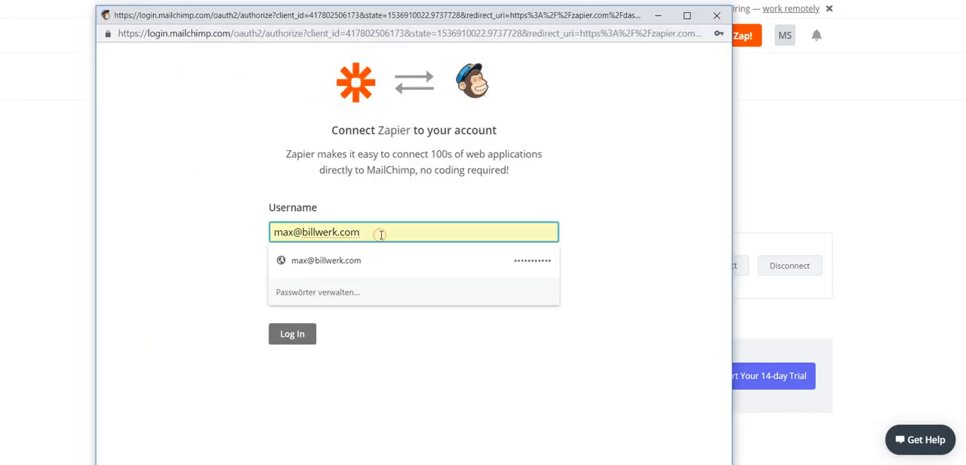
pyautogui.click(150, 277)
pyautogui.click(345, 284)
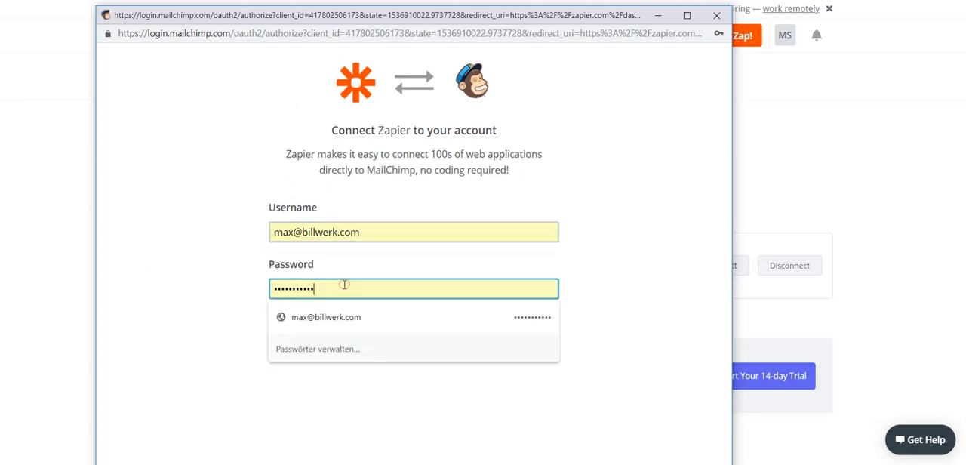
pyautogui.click(176, 289)
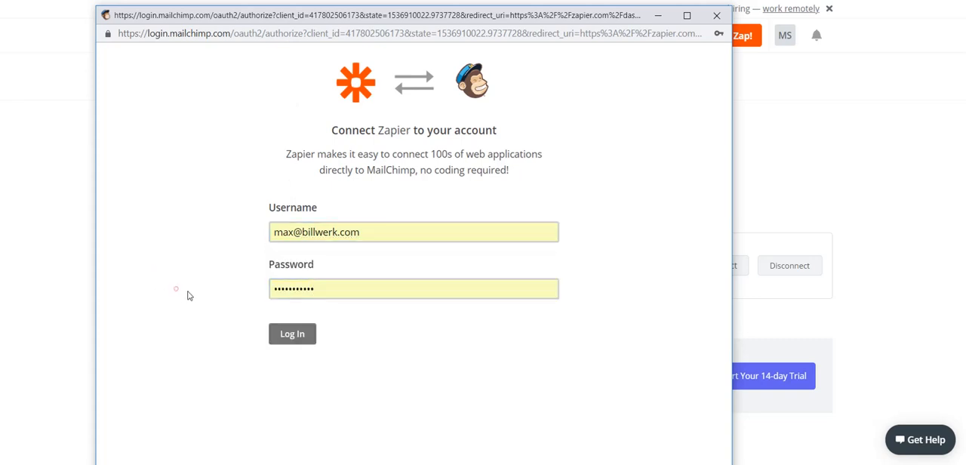
pyautogui.click(280, 336)
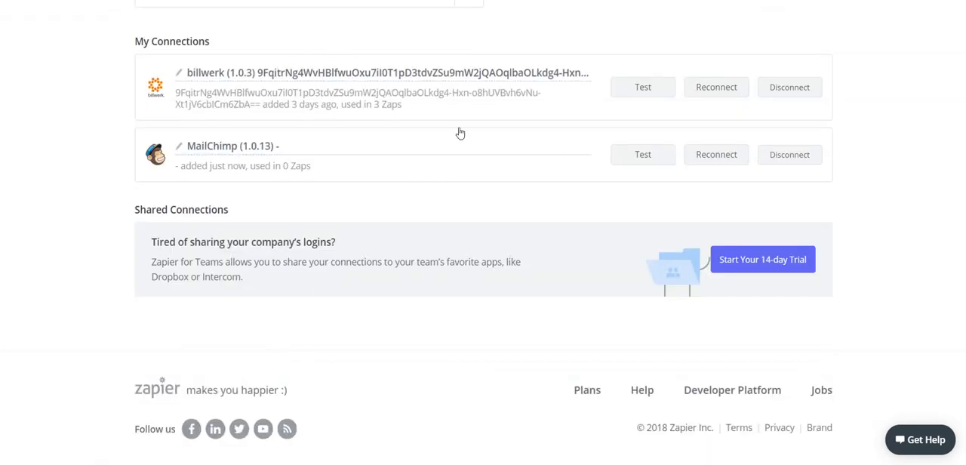
# Step: Create a new Zap and name it "Confirmation Email"
pyautogui.scroll(3, 533, 155)
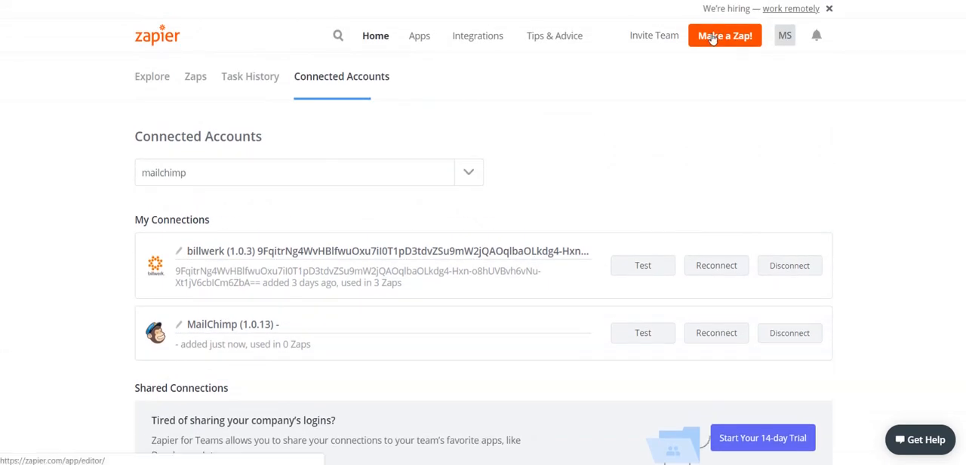
pyautogui.click(713, 39)
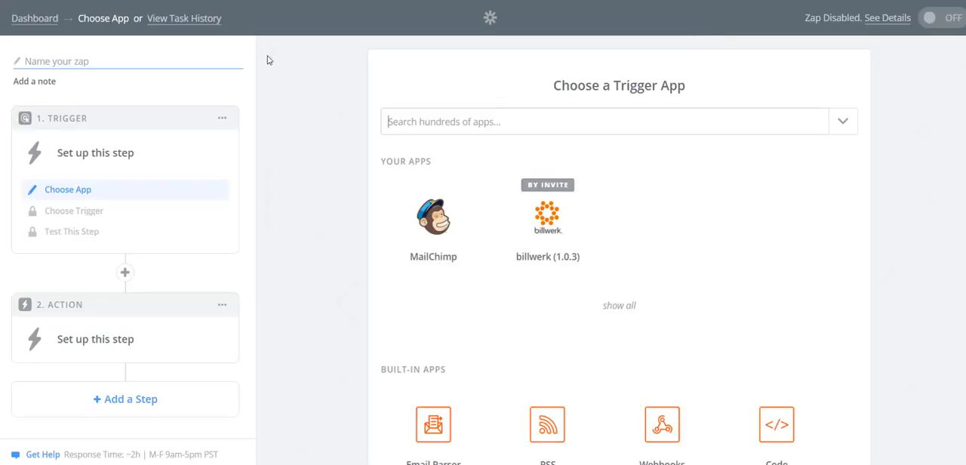
pyautogui.write('Confirmation Email')
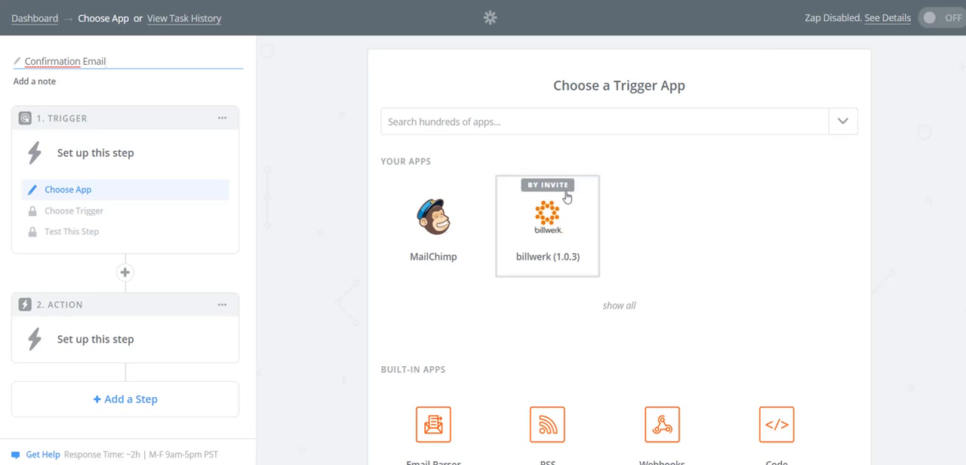
# Step: Set the trigger to billwerk (1.0.3) Order Succeeded and use the already connected billwerk account
pyautogui.click(541, 232)
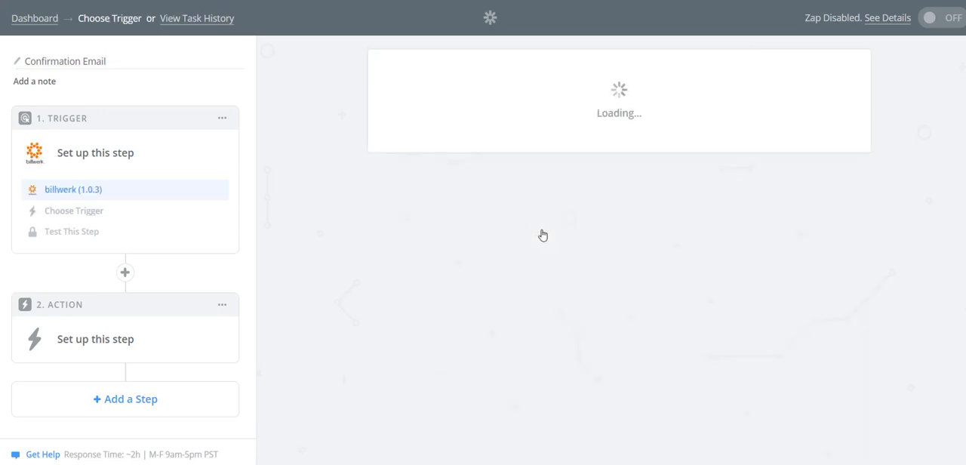
pyautogui.click(535, 263)
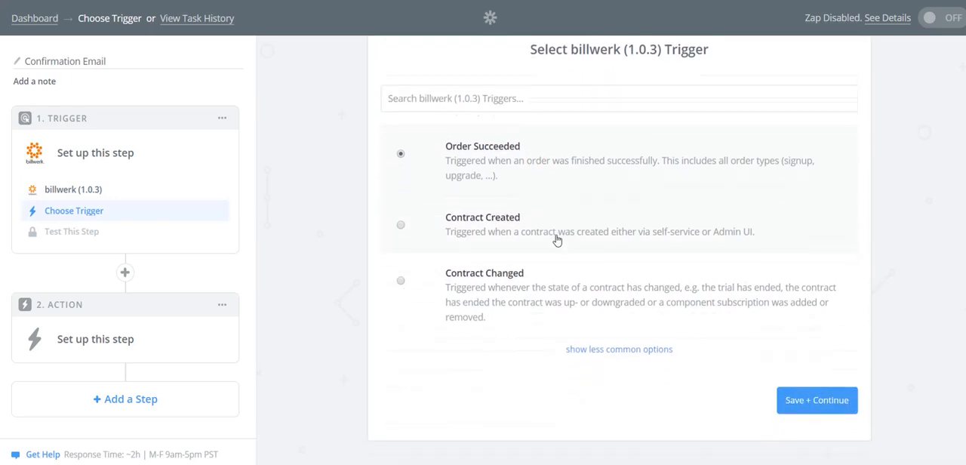
pyautogui.click(800, 398)
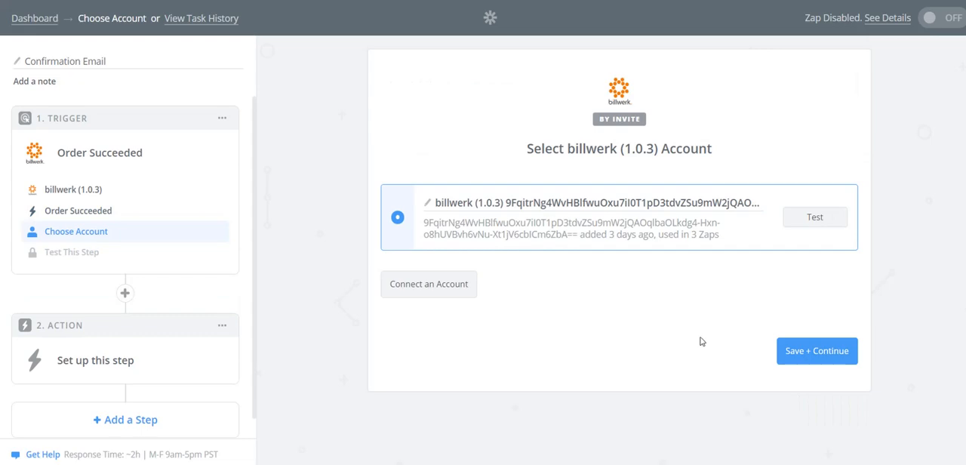
pyautogui.click(789, 354)
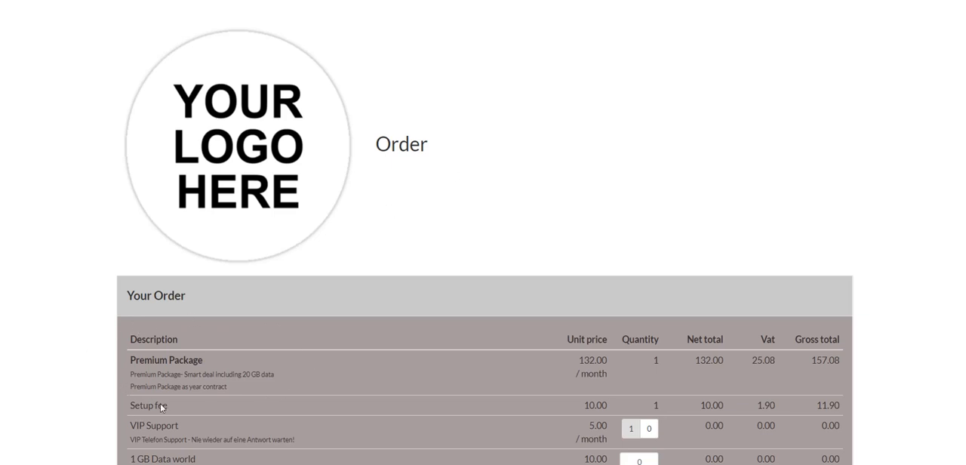
# Step: On the billwerk order page for the Premium Package, fill in the customer's first name, last name and email address
pyautogui.scroll(-6, 315, 369)
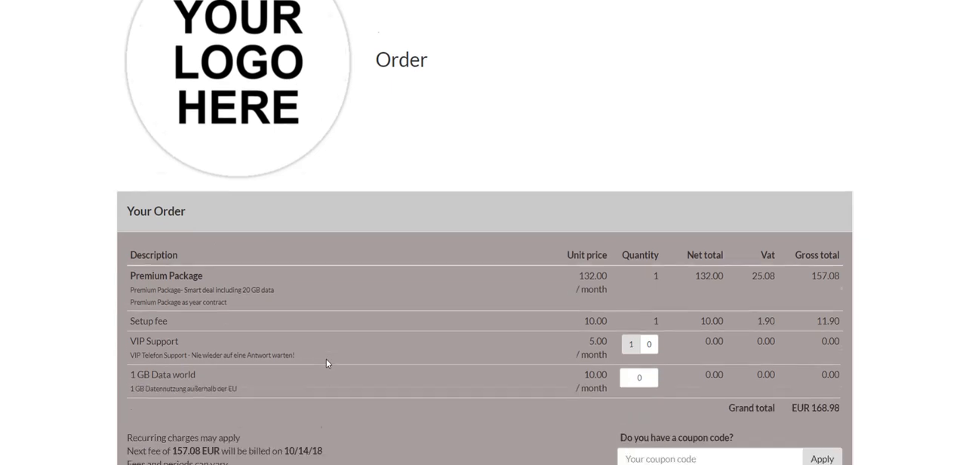
pyautogui.scroll(-1, 325, 371)
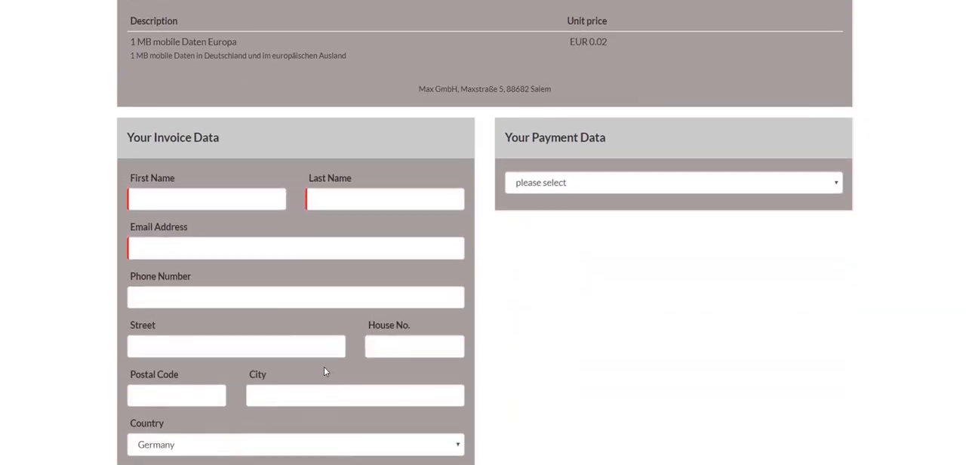
pyautogui.scroll(-2, 326, 369)
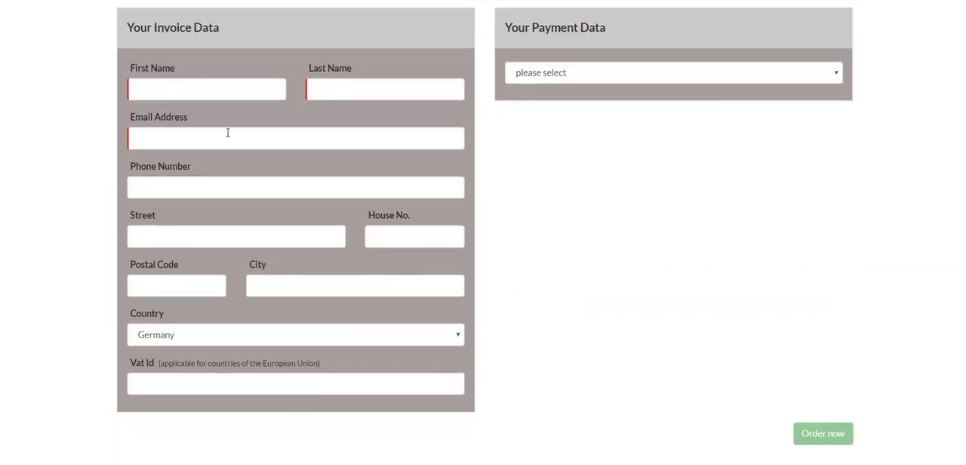
pyautogui.click(162, 89)
pyautogui.write('Max')
pyautogui.press('Tab')
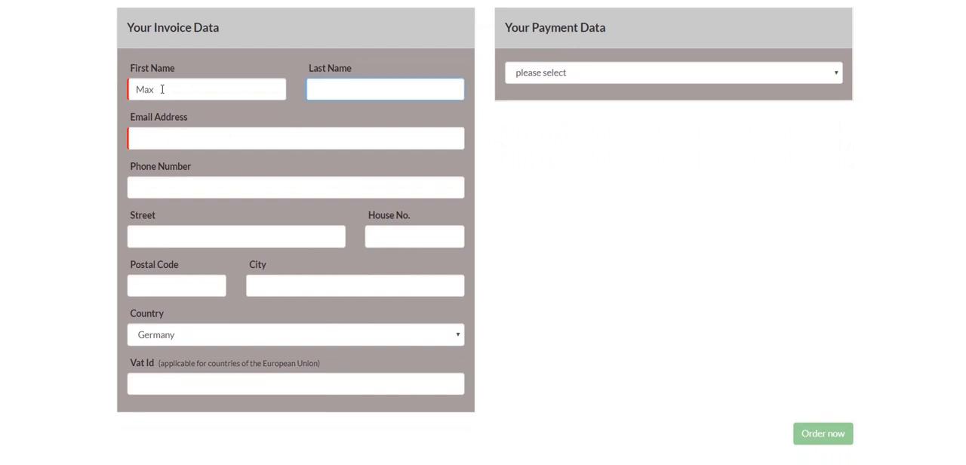
pyautogui.write('Mustermann')
pyautogui.click(155, 138)
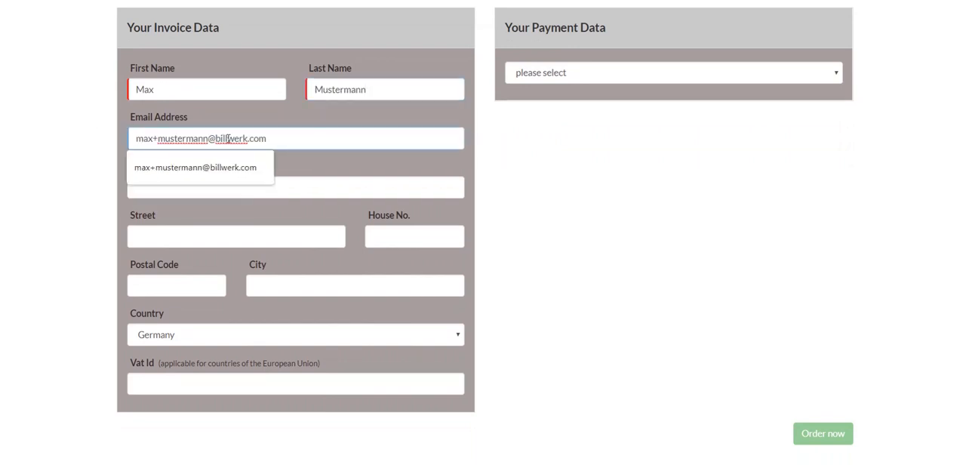
# Step: Choose On Account as the payment method and submit the order
pyautogui.click(595, 75)
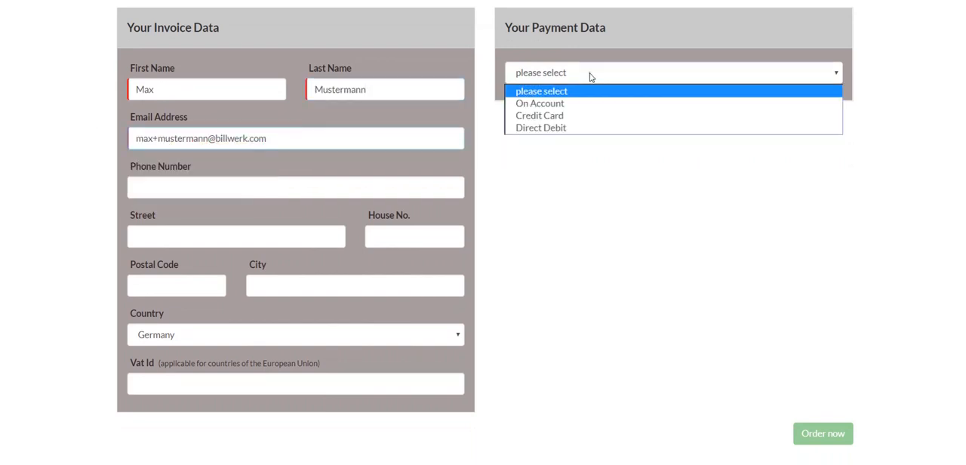
pyautogui.click(571, 110)
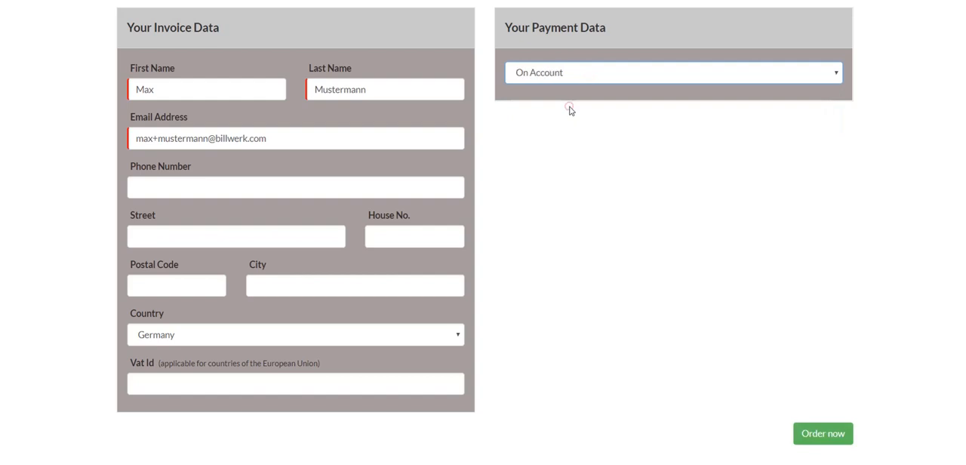
pyautogui.click(819, 436)
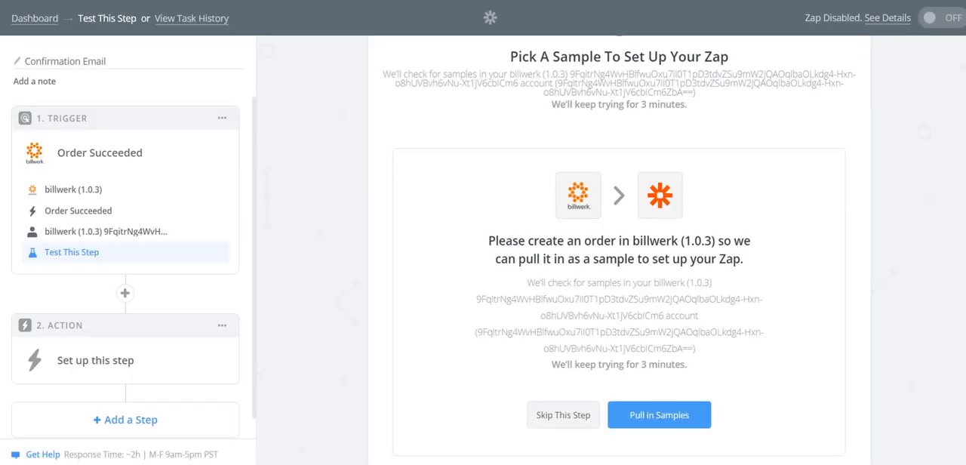
# Step: Back in the Zapier editor, pull in the billwerk order samples and continue with Order A
pyautogui.click(638, 424)
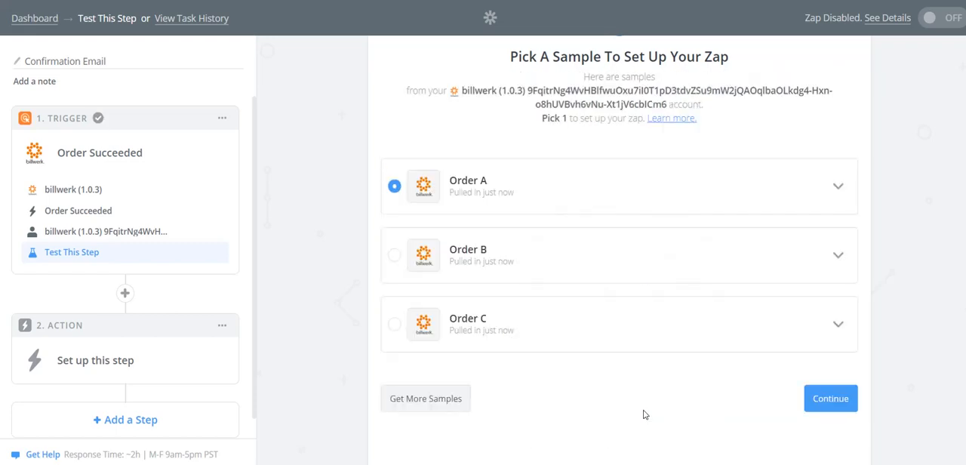
pyautogui.click(821, 405)
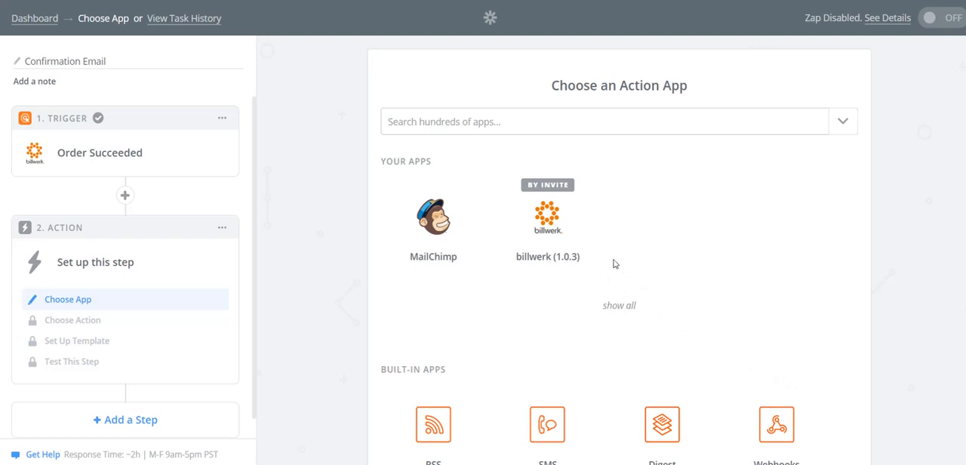
# Step: Set the second step to the billwerk (1.0.3) Find Customer search with the connected billwerk account
pyautogui.click(545, 226)
pyautogui.scroll(-3, 540, 238)
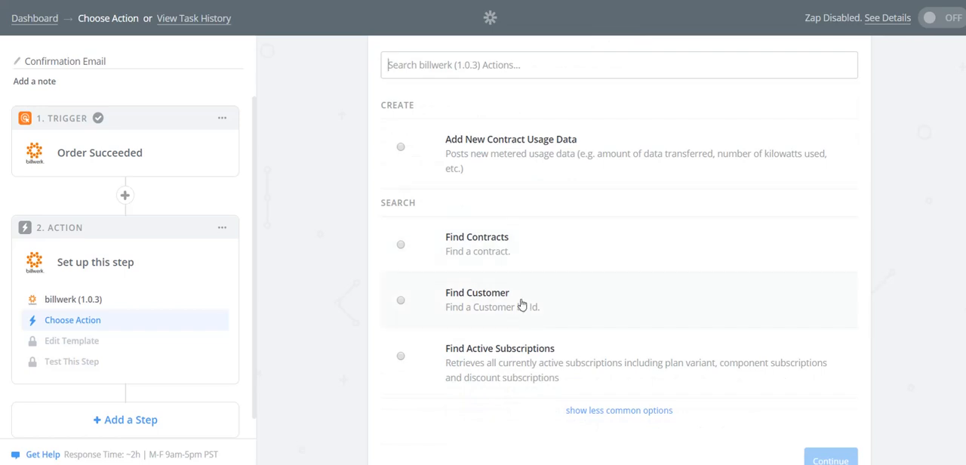
pyautogui.click(521, 304)
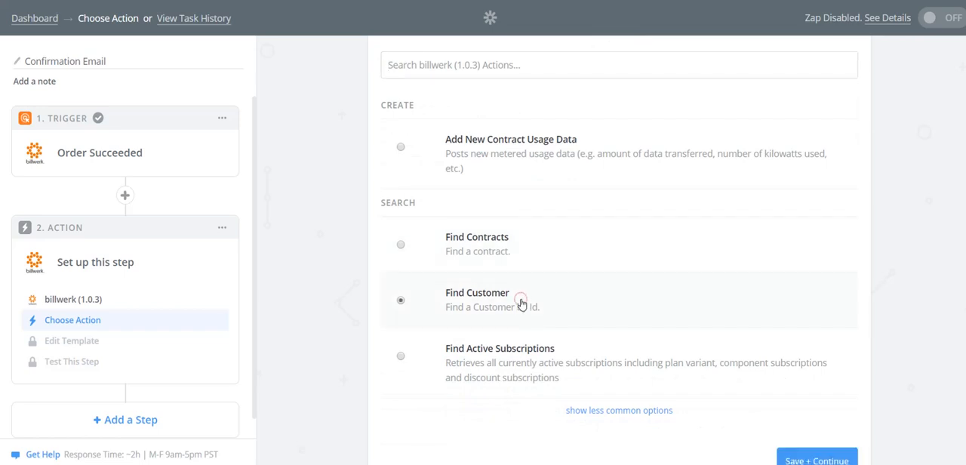
pyautogui.scroll(-1, 649, 343)
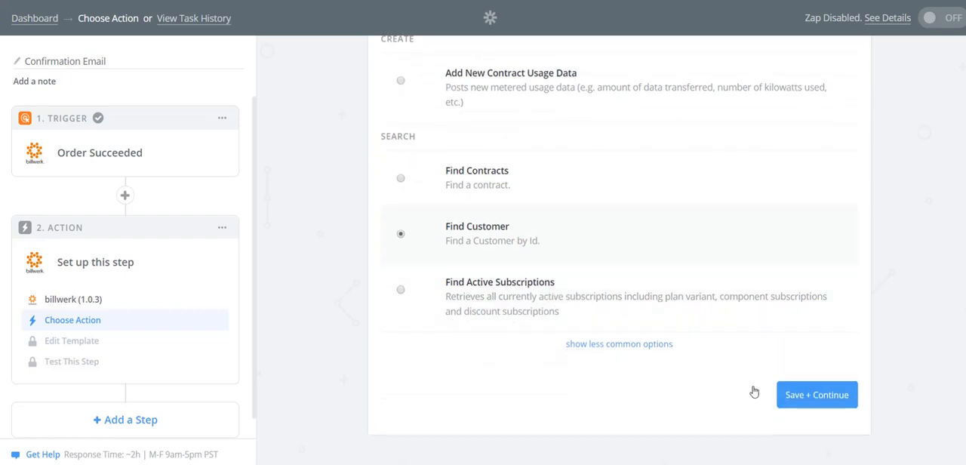
pyautogui.click(794, 397)
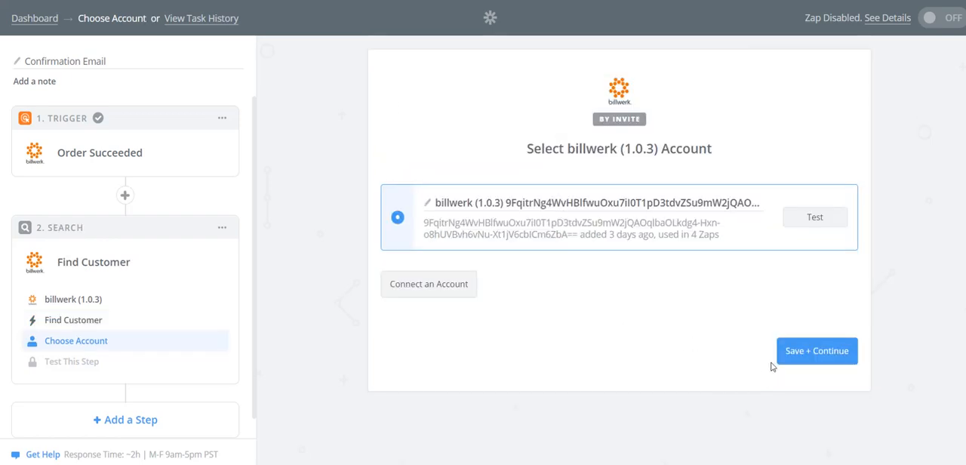
pyautogui.click(793, 356)
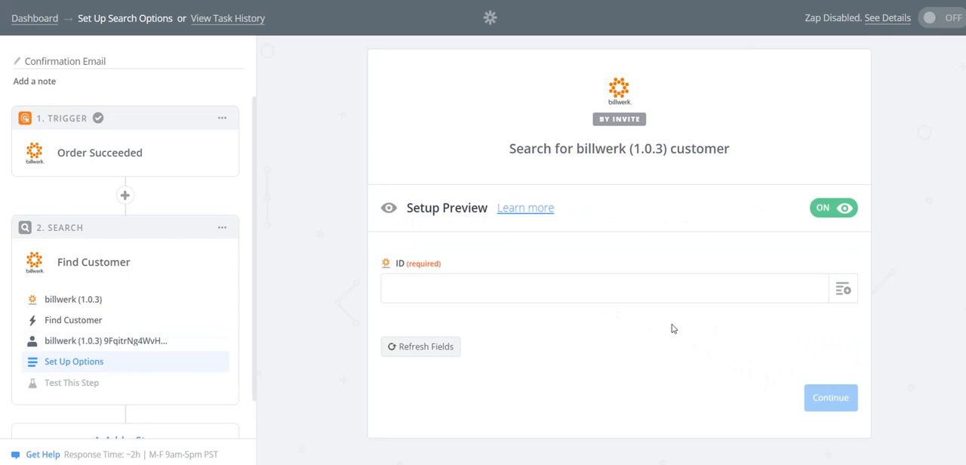
# Step: Map the customer search's required ID to the Customer ID from Order Succeeded and run the fetch test
pyautogui.click(841, 291)
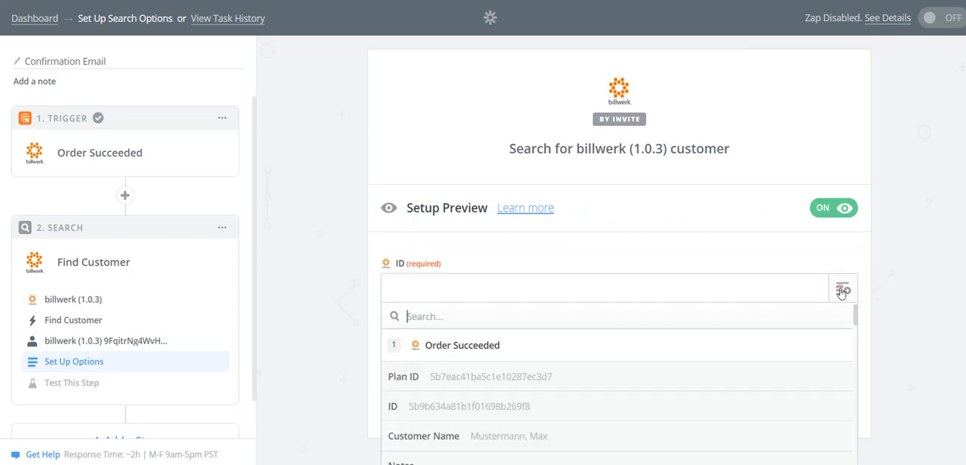
pyautogui.scroll(-2, 508, 339)
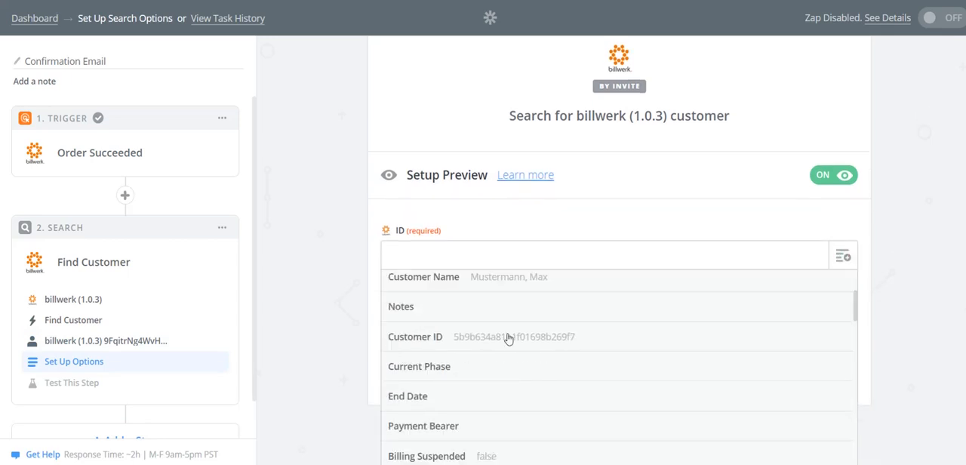
pyautogui.click(508, 339)
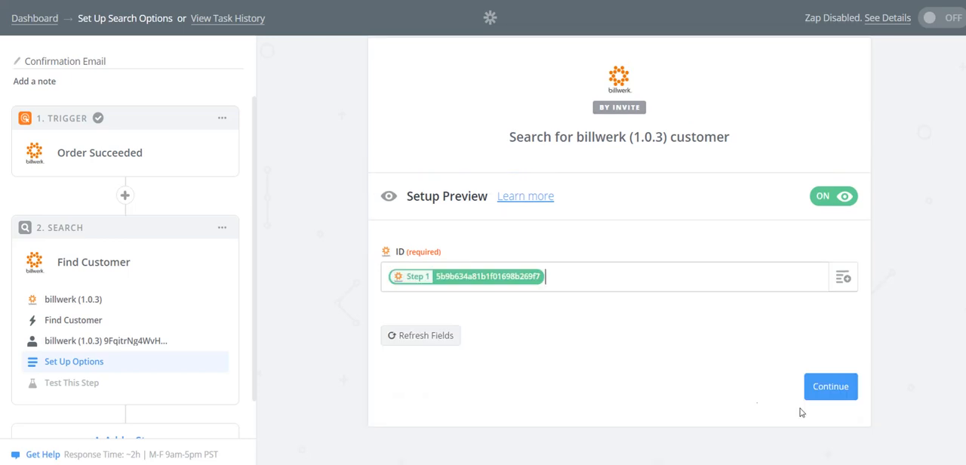
pyautogui.click(816, 388)
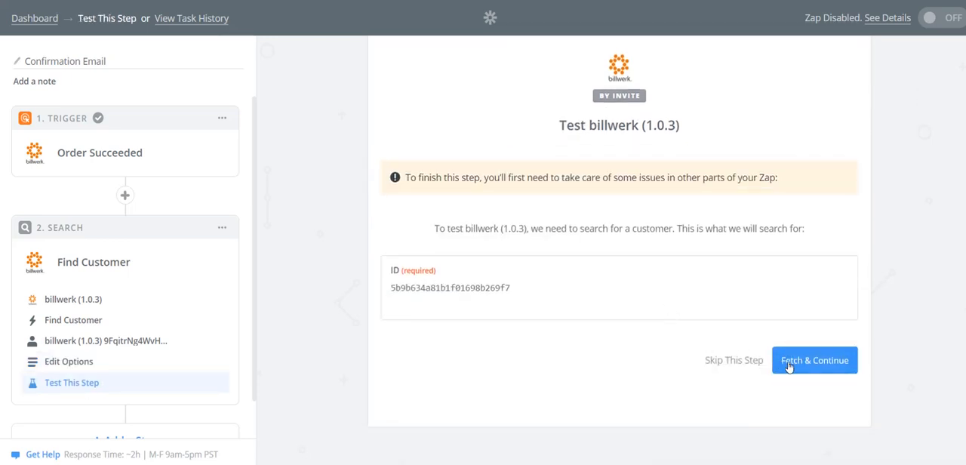
pyautogui.click(815, 365)
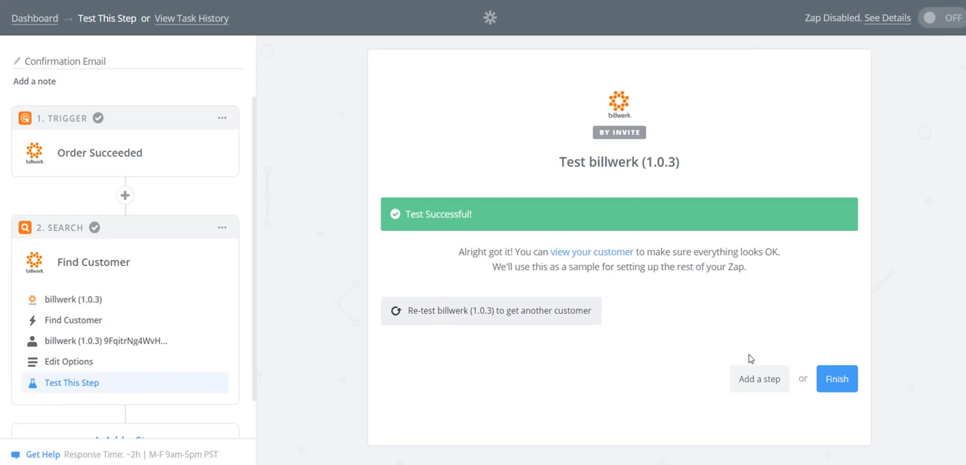
# Step: Add a third step with MailChimp's Add/Update Subscriber action, using the connected MailChimp account
pyautogui.click(752, 381)
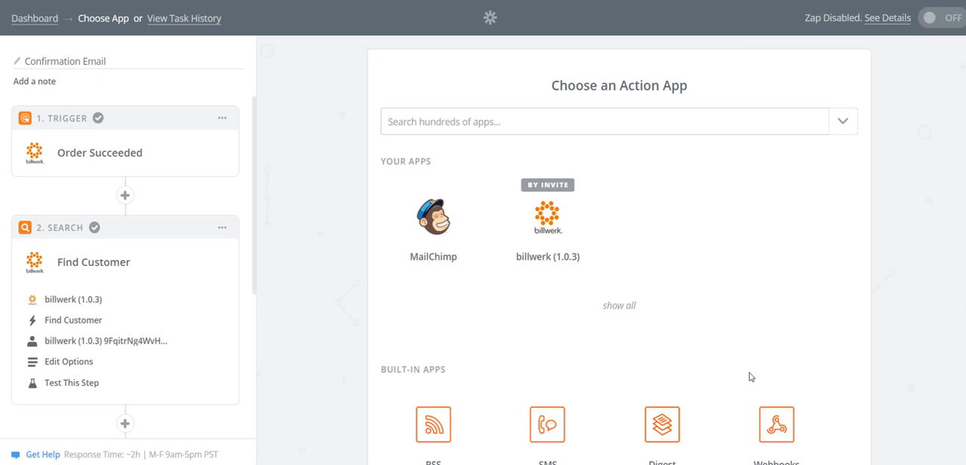
pyautogui.click(430, 234)
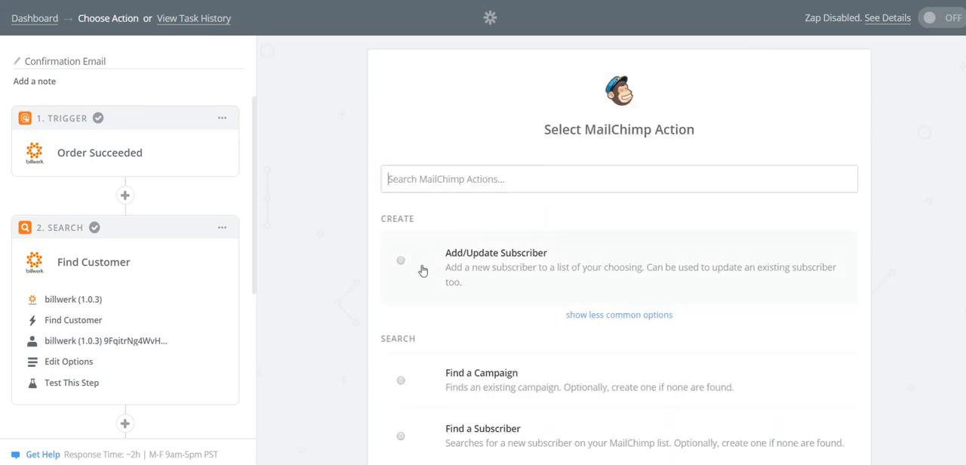
pyautogui.click(423, 270)
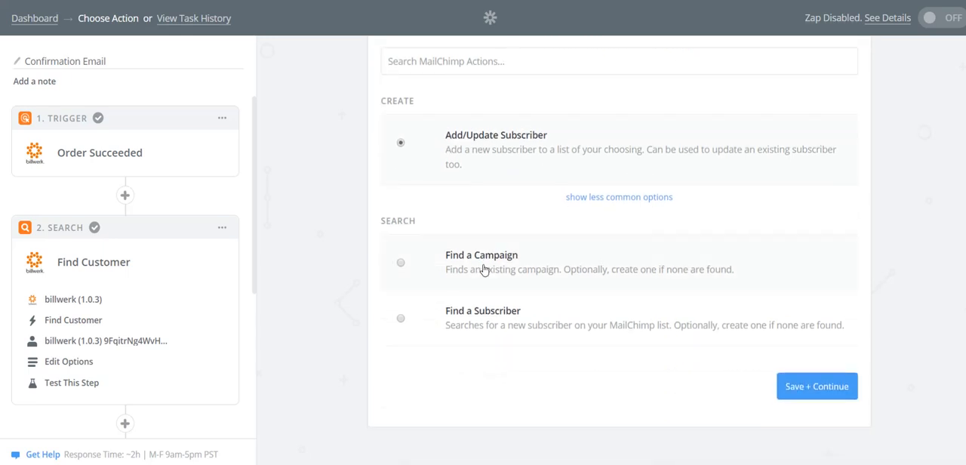
pyautogui.click(821, 394)
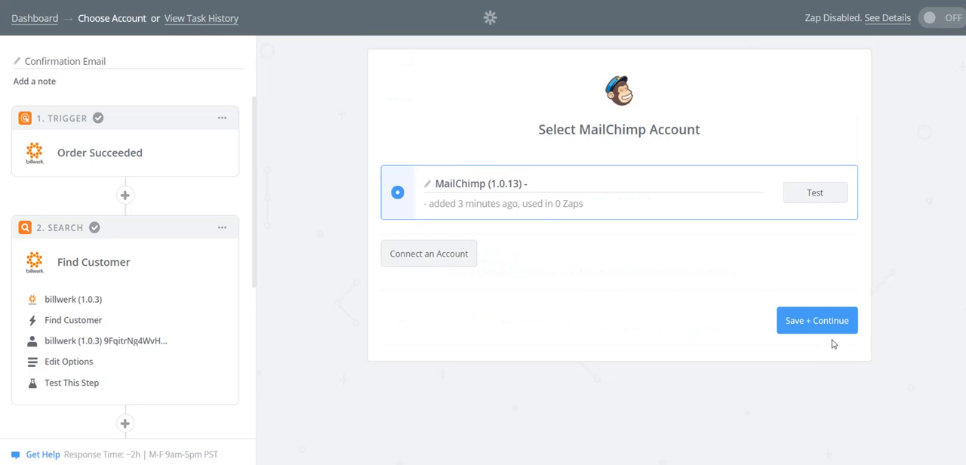
pyautogui.click(797, 323)
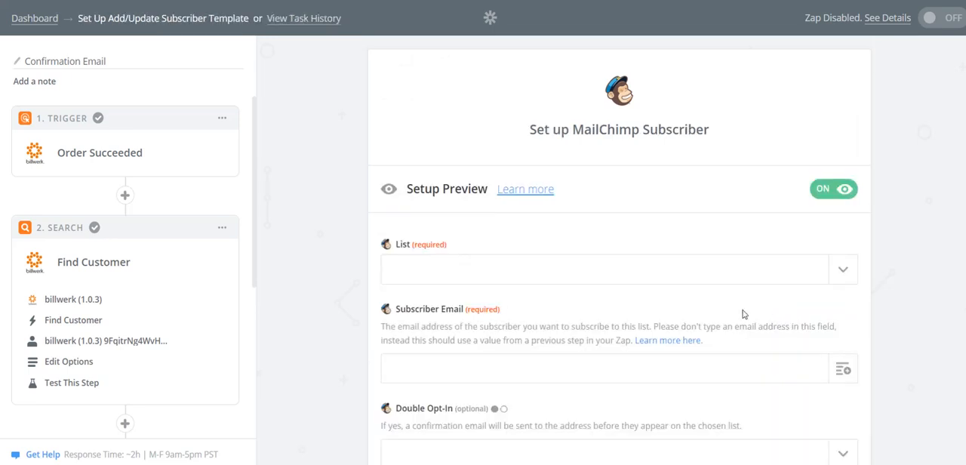
# Step: Choose the billwerk contracts list and map Subscriber Email to the customer's email from Find Customer
pyautogui.click(842, 270)
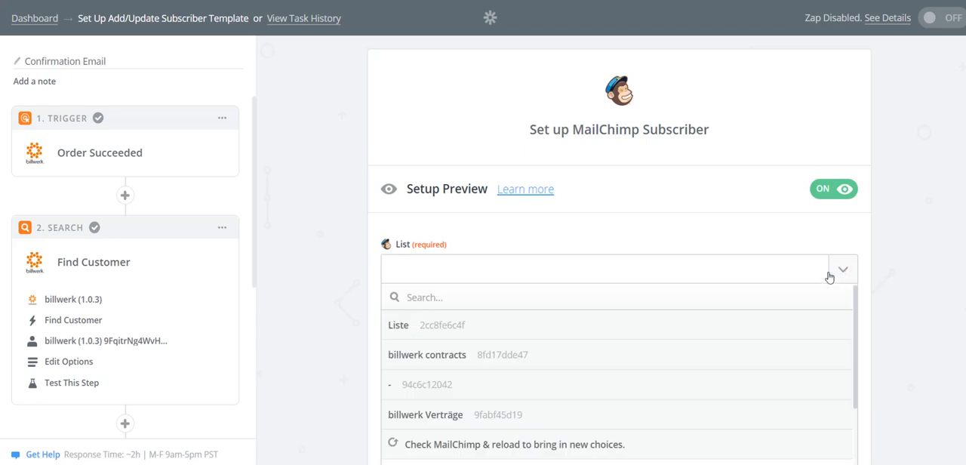
pyautogui.click(489, 359)
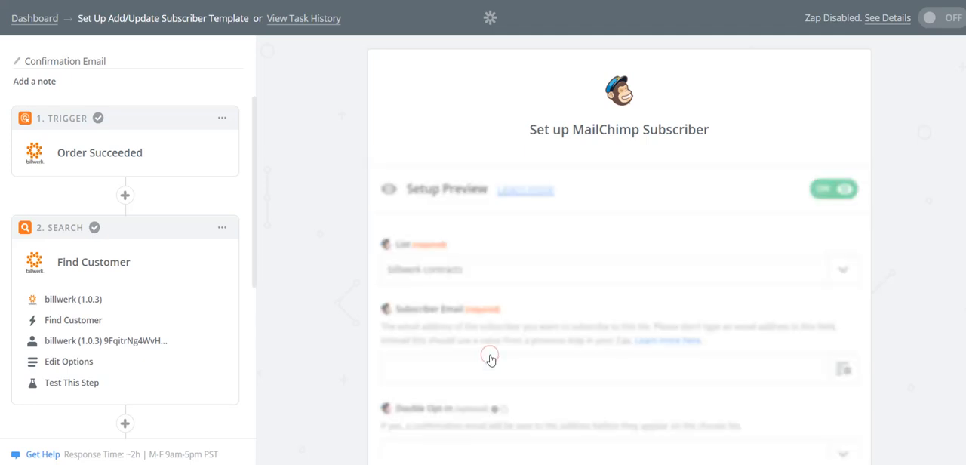
pyautogui.scroll(-1, 554, 309)
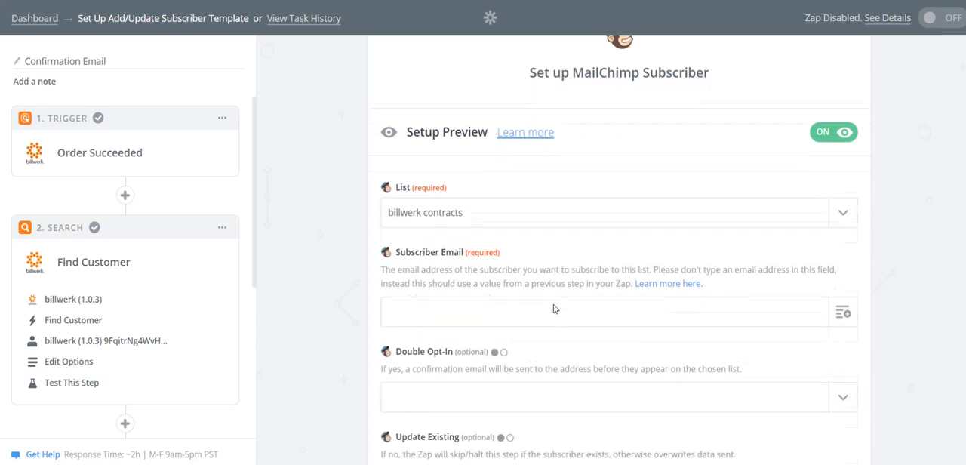
pyautogui.scroll(-1, 554, 300)
pyautogui.click(843, 238)
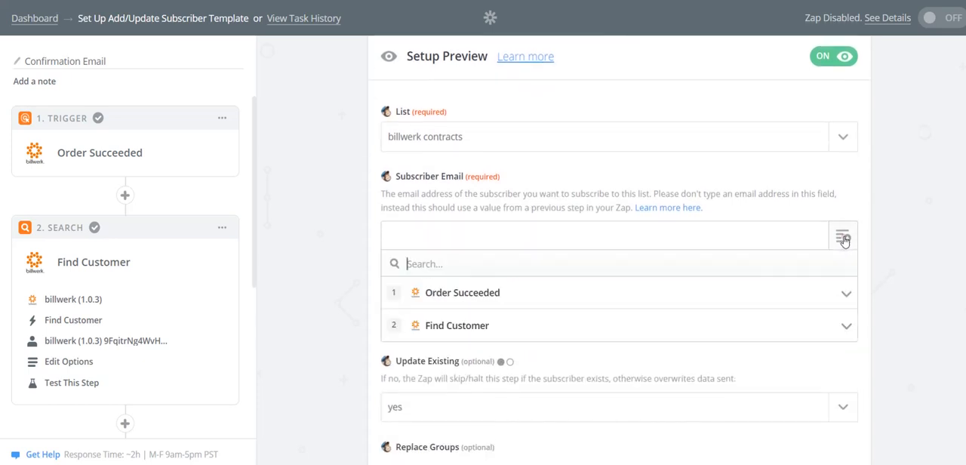
pyautogui.click(479, 326)
pyautogui.click(483, 400)
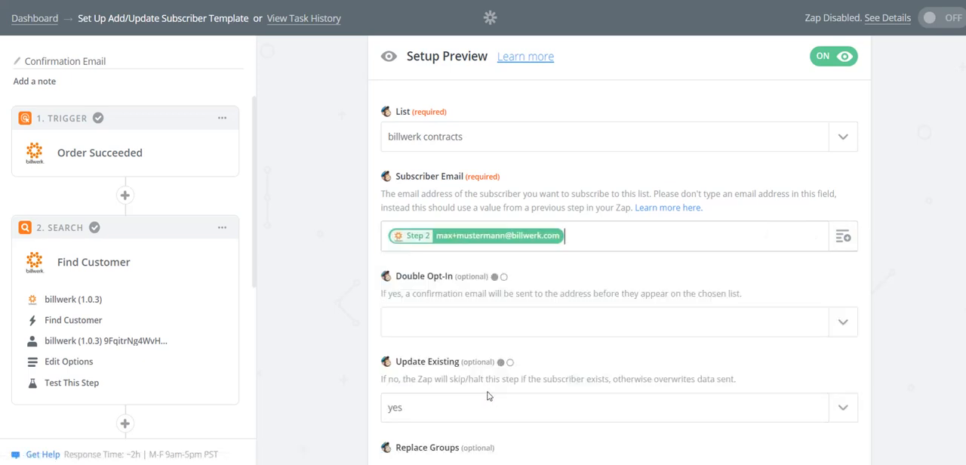
# Step: Set Double Opt-In to no and refresh the fields to load the list's merge fields
pyautogui.click(843, 325)
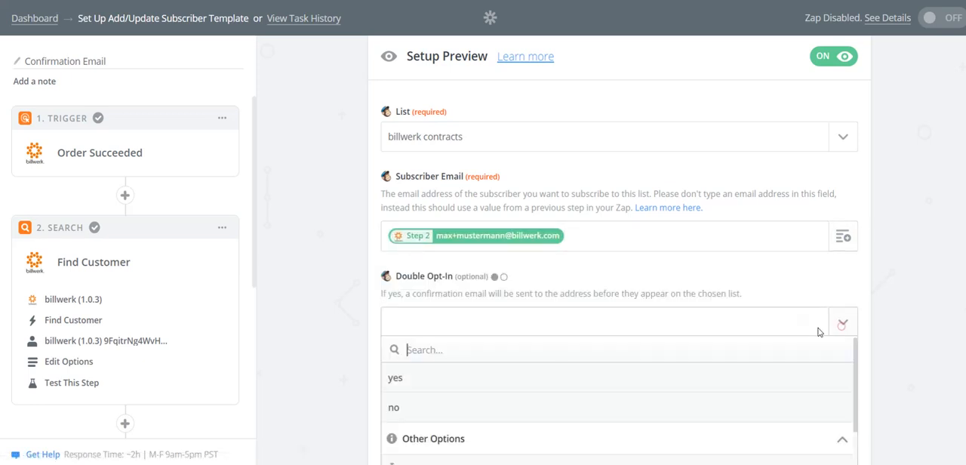
pyautogui.click(445, 402)
pyautogui.scroll(-2, 589, 340)
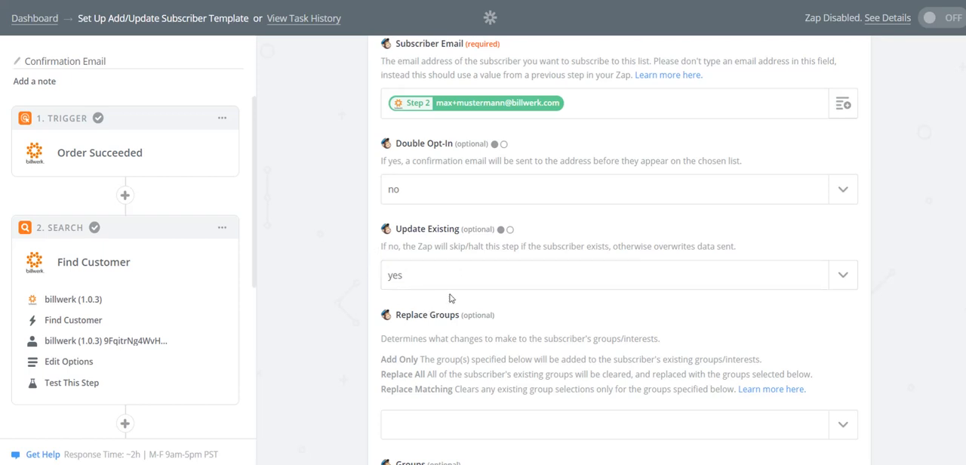
pyautogui.scroll(-3, 452, 298)
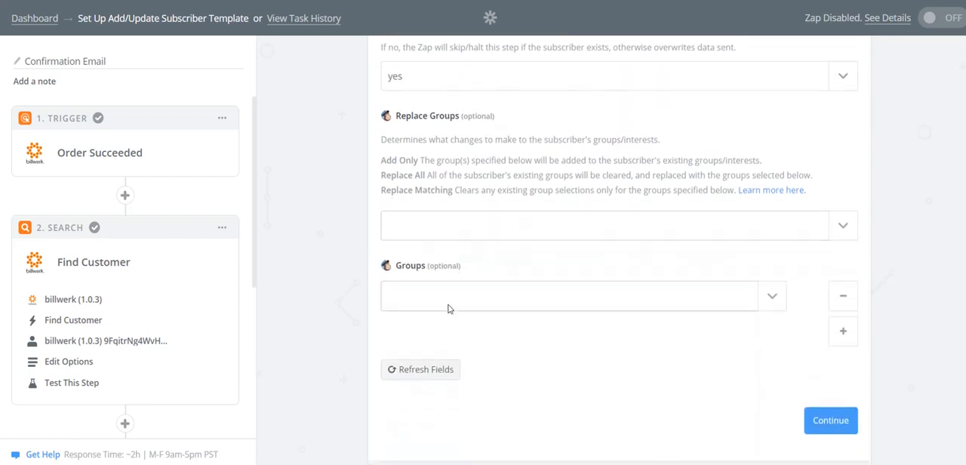
pyautogui.click(429, 377)
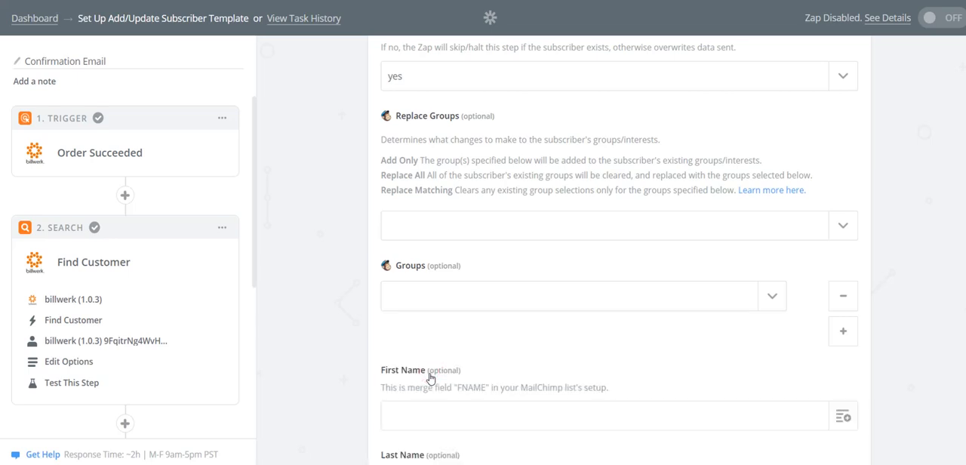
# Step: Map First Name and Last Name to the customer's first and last name from Find Customer
pyautogui.scroll(-4, 468, 298)
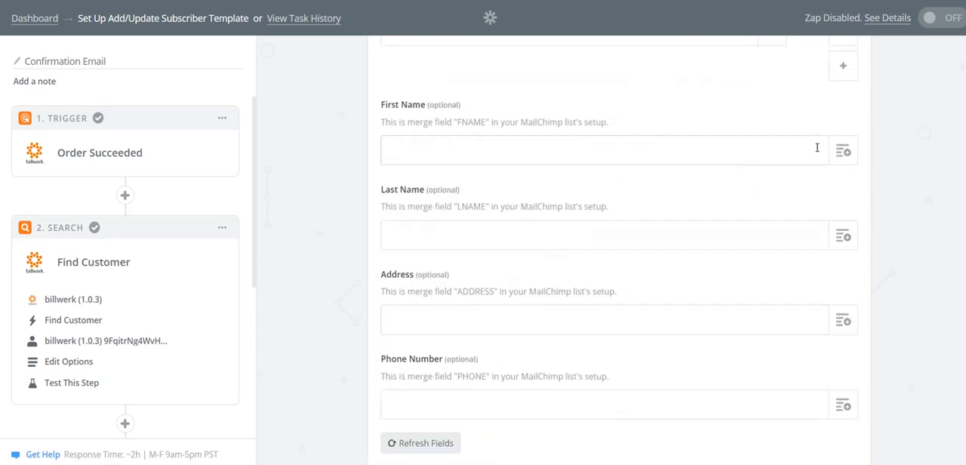
pyautogui.click(842, 151)
pyautogui.click(468, 237)
pyautogui.click(438, 362)
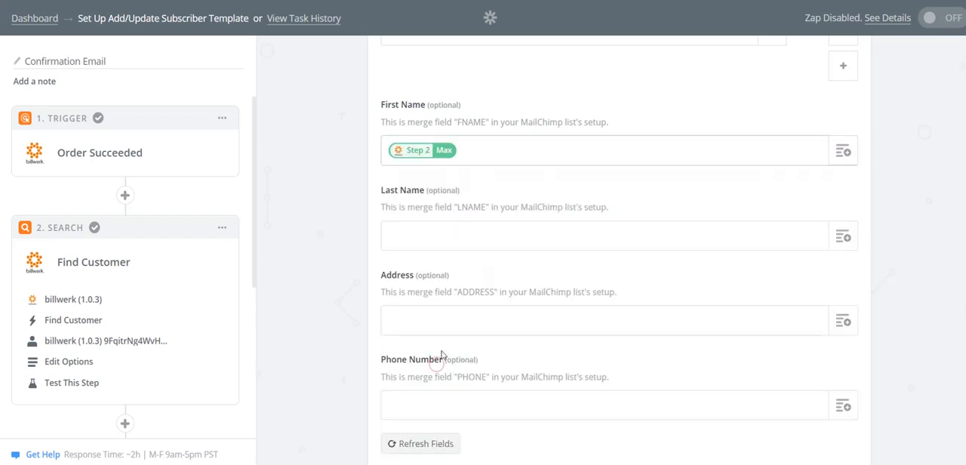
pyautogui.click(843, 237)
pyautogui.click(436, 408)
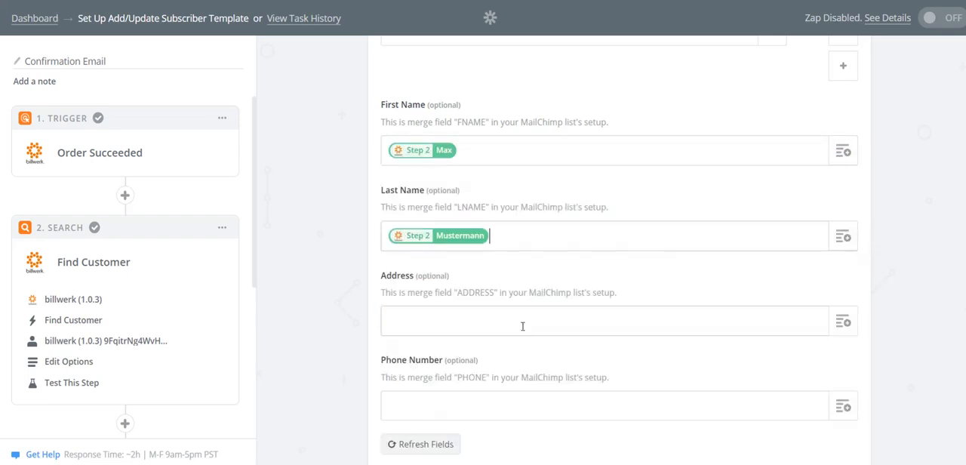
# Step: Map the Address field to a value from Find Customer and continue to the MailChimp test
pyautogui.scroll(-1, 522, 327)
pyautogui.click(842, 255)
pyautogui.click(445, 411)
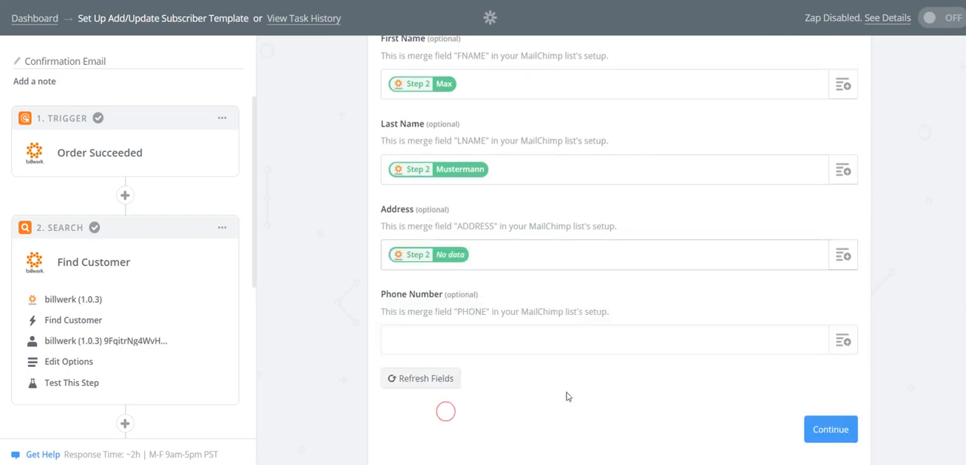
pyautogui.click(827, 431)
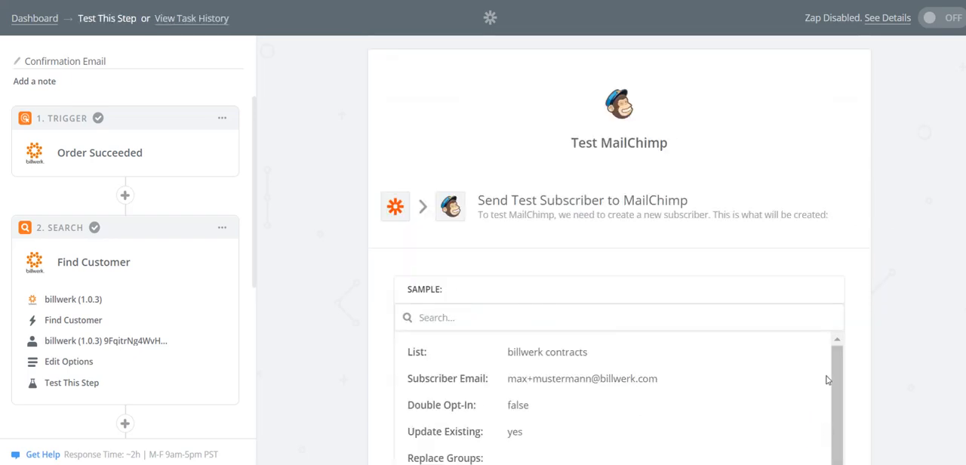
# Step: Review the sample subscriber data and send the test subscriber to MailChimp
pyautogui.scroll(-5, 915, 287)
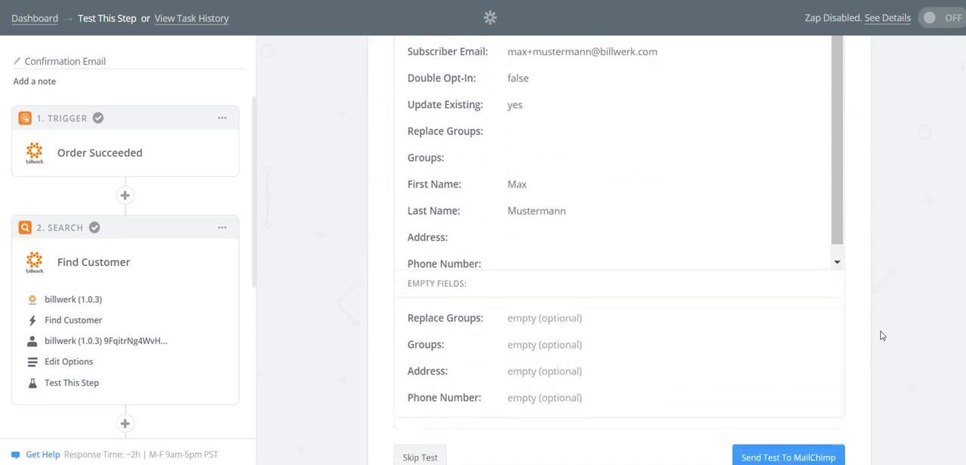
pyautogui.scroll(-1, 881, 335)
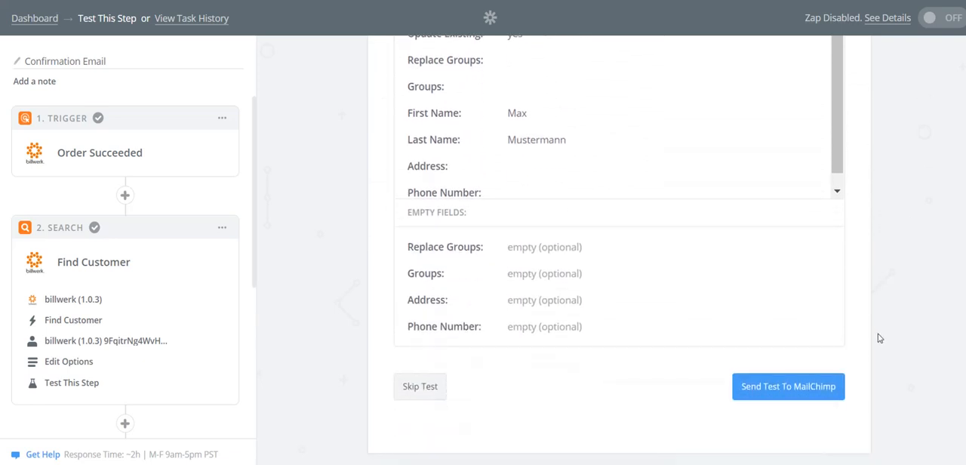
pyautogui.click(771, 387)
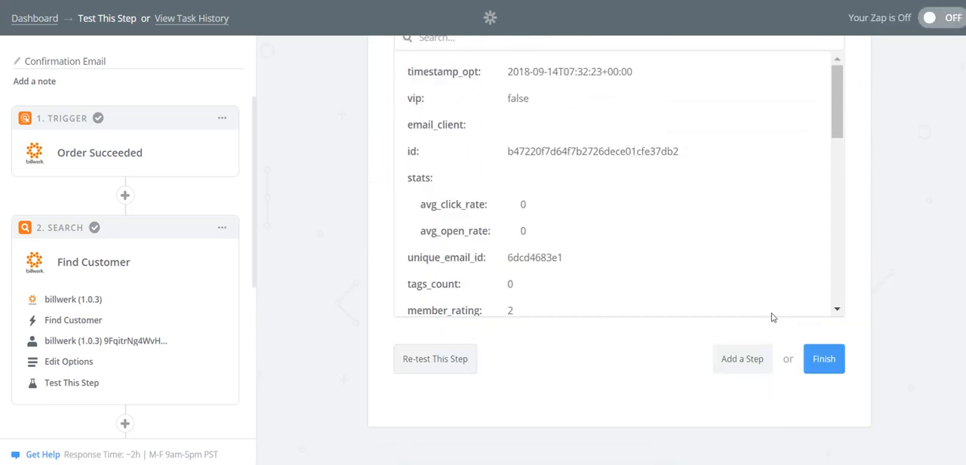
# Step: Finish the Zap setup and turn the Zap on
pyautogui.click(829, 369)
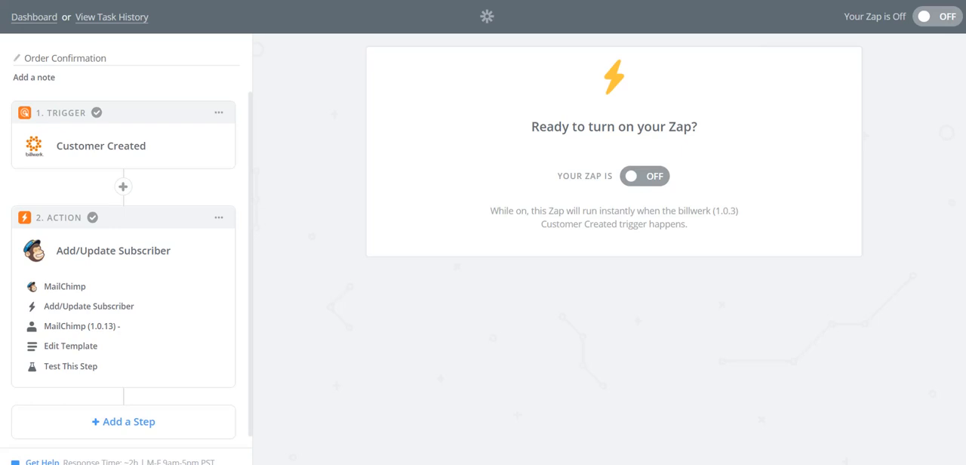
pyautogui.click(638, 178)
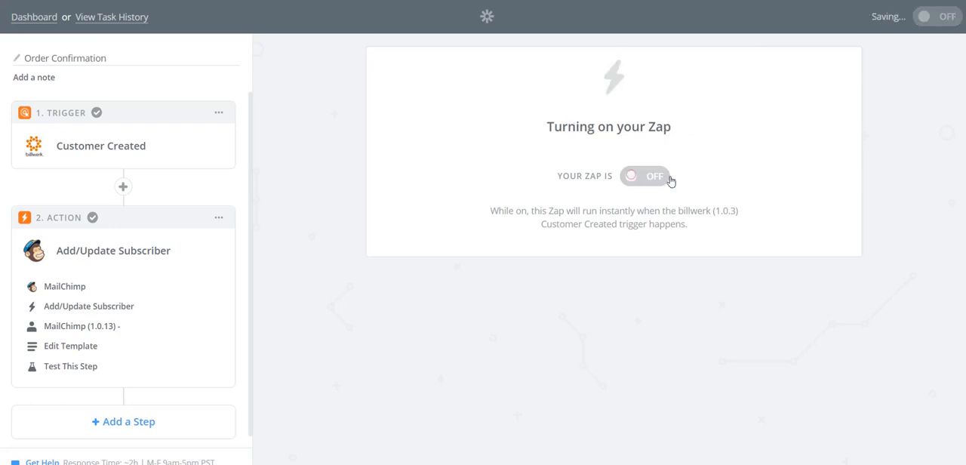